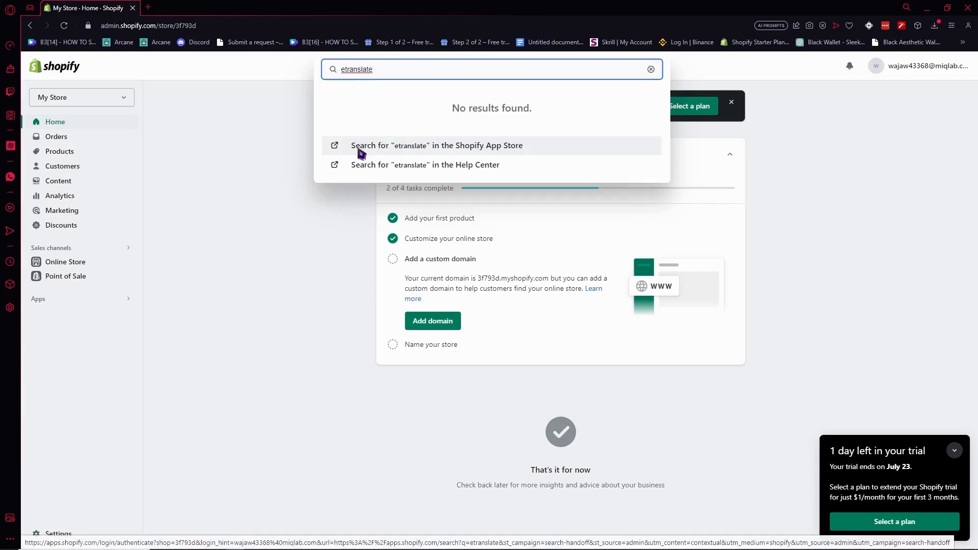
# Find ETranslate: Language Translate in the Shopify App Store and install it on the store.
pyautogui.click(520, 149)
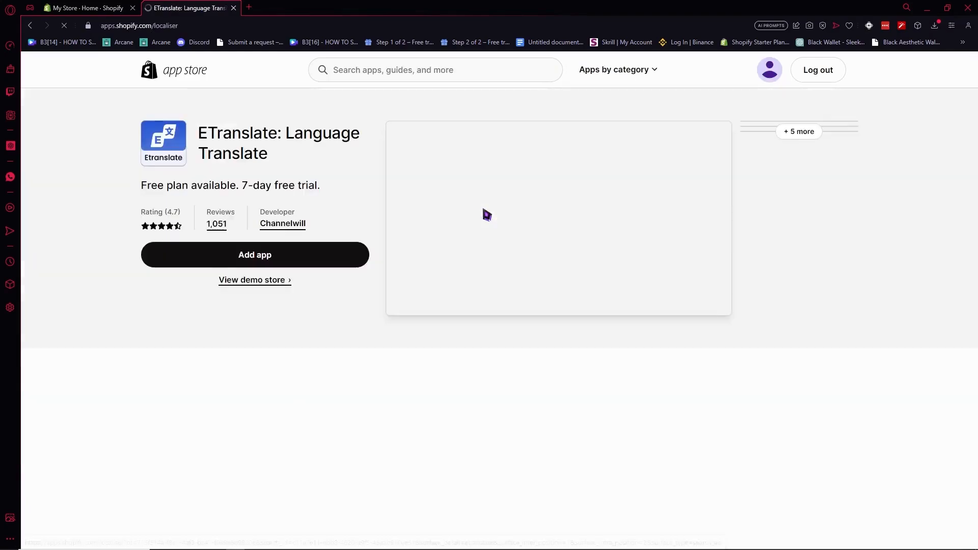
pyautogui.click(237, 264)
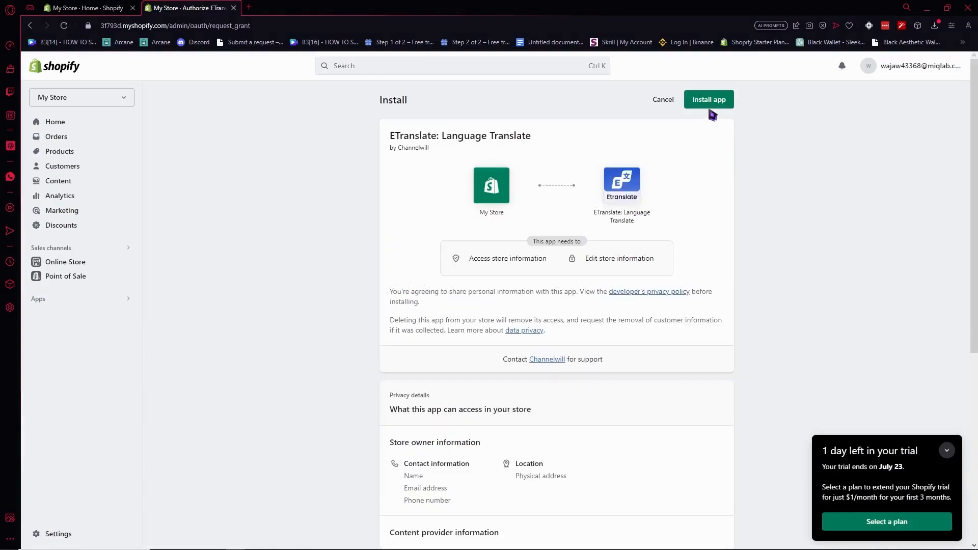
pyautogui.click(713, 101)
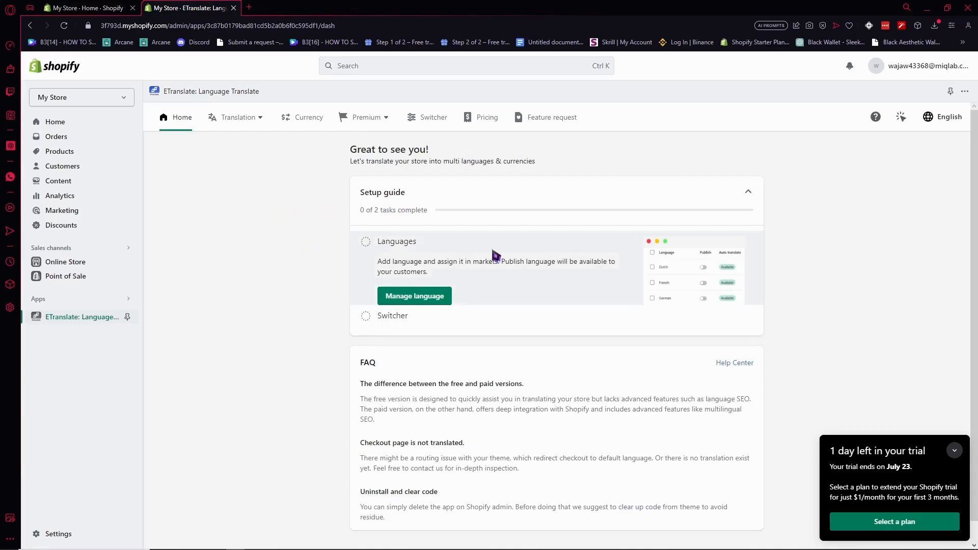
# Start adding target languages in ETranslate's language management and select Spanish.
pyautogui.click(428, 300)
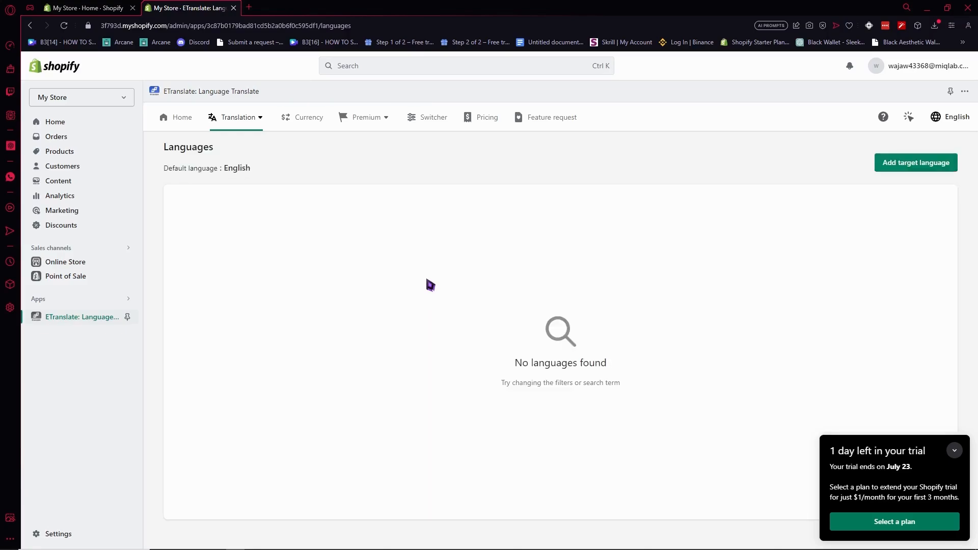
pyautogui.click(895, 170)
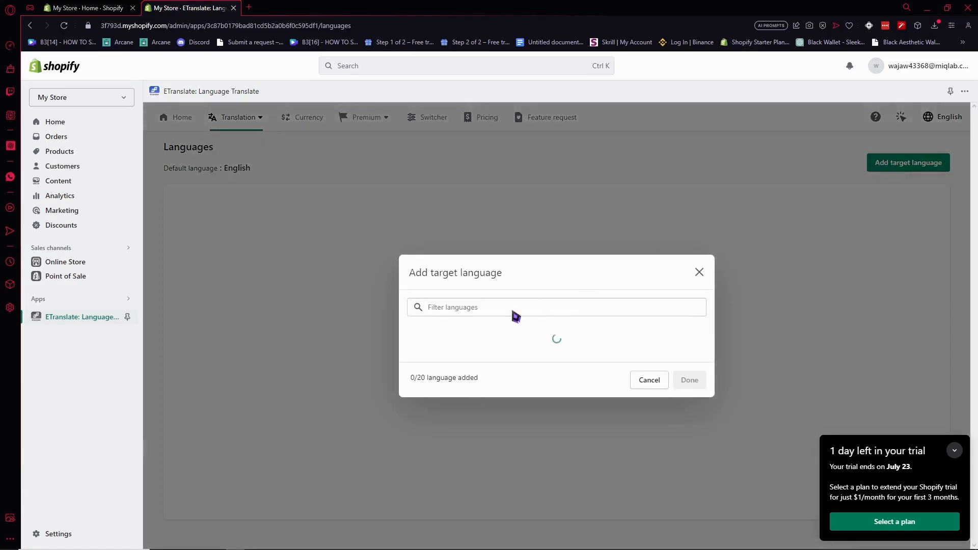
pyautogui.scroll(-5, 461, 232)
pyautogui.scroll(5, 460, 236)
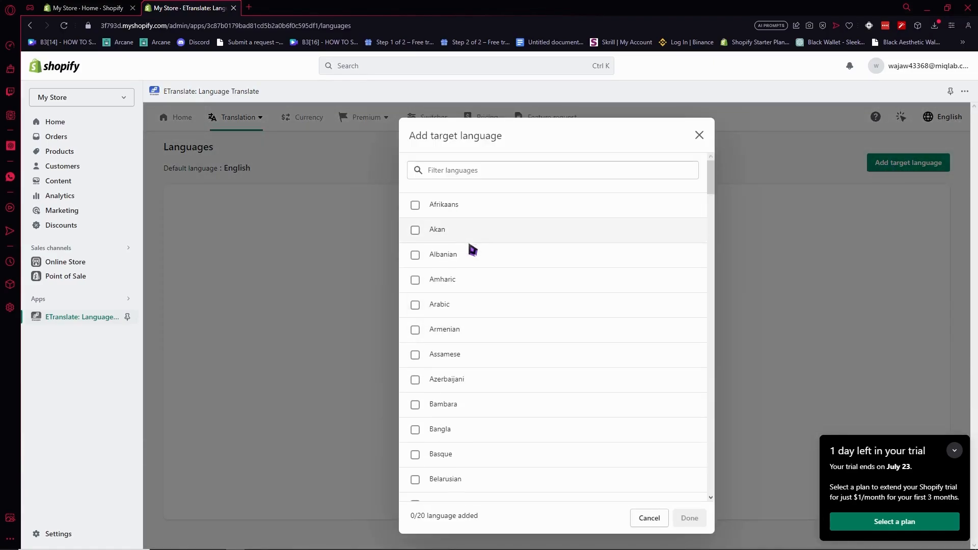
pyautogui.click(477, 173)
pyautogui.write('spanish')
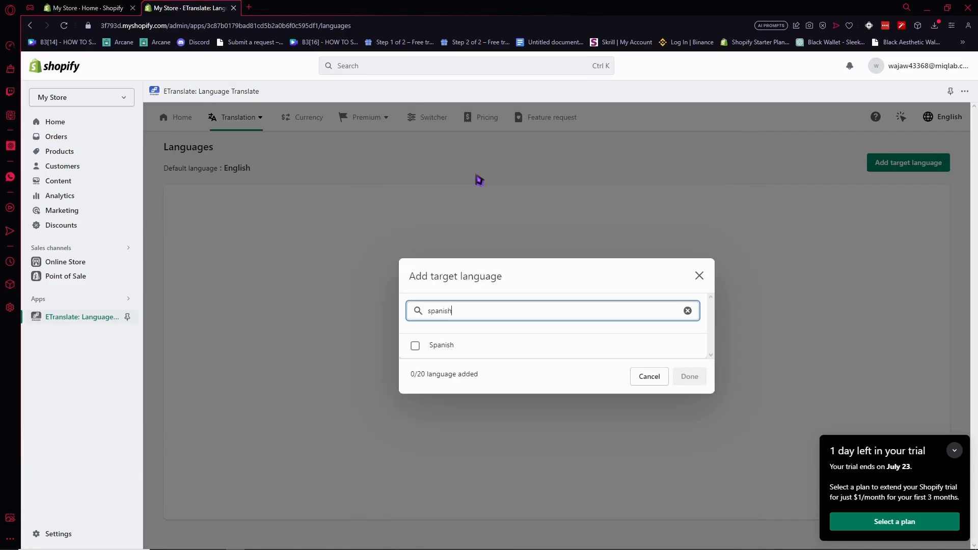
pyautogui.click(426, 350)
# Select Russian as a second target language and add both selected languages to the store.
pyautogui.click(467, 319)
pyautogui.hotkey('ctrl', 'a')
pyautogui.press('BackSpace')
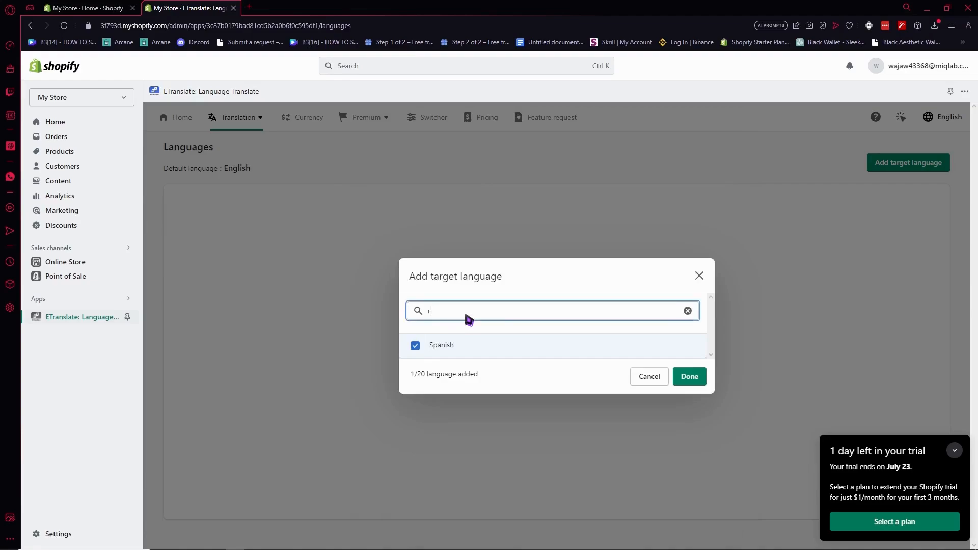
pyautogui.write('russian')
pyautogui.click(428, 350)
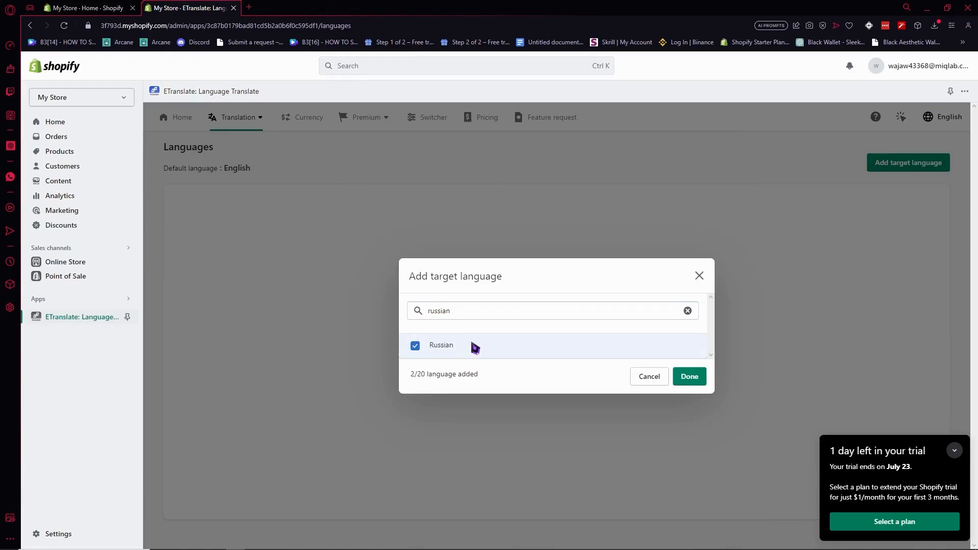
pyautogui.hotkey('ctrl', 'a')
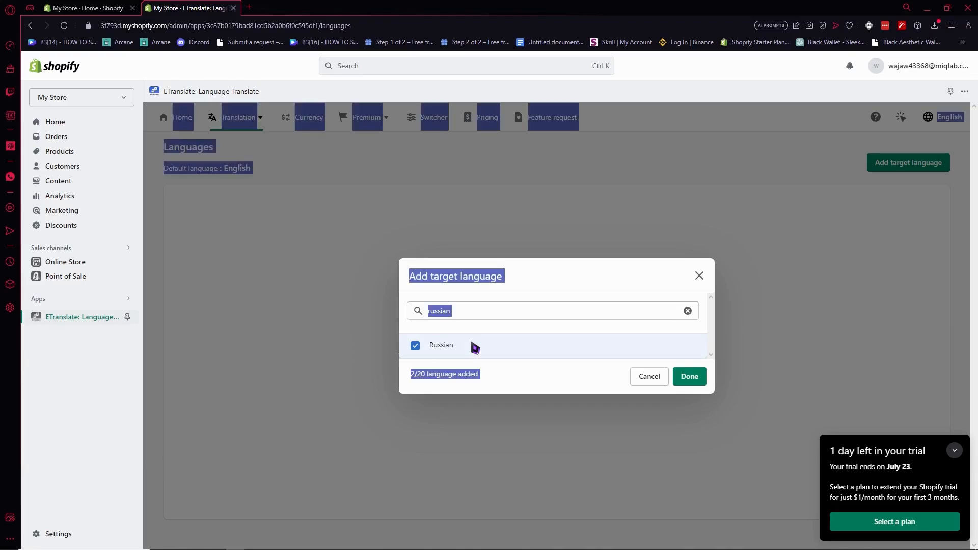
pyautogui.click(474, 311)
pyautogui.hotkey('ctrl', 'a')
pyautogui.press('BackSpace')
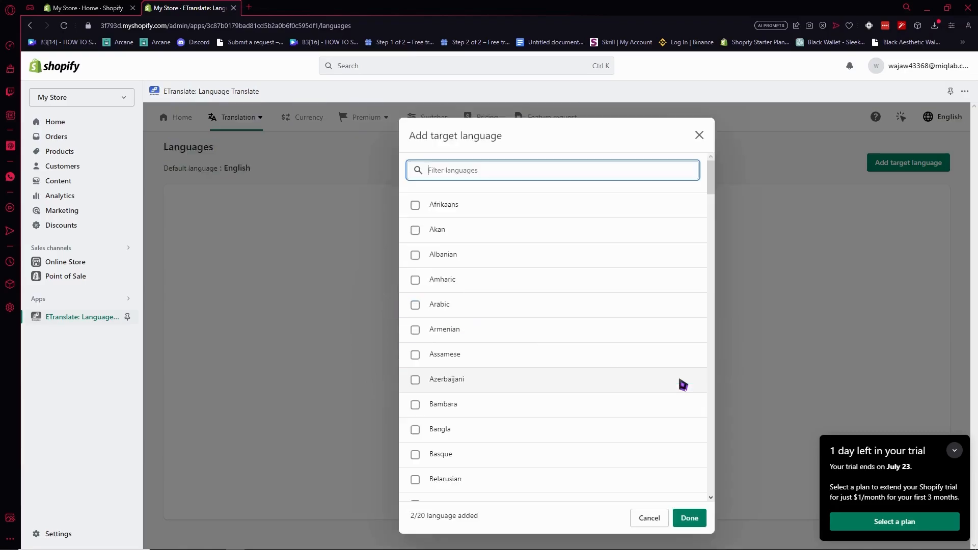
pyautogui.click(684, 520)
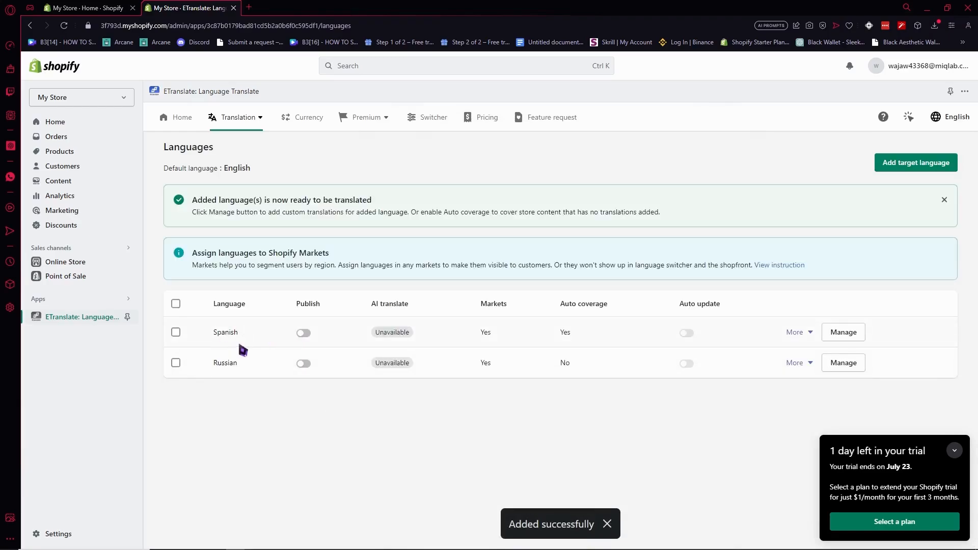
# Publish both the Spanish and Russian languages.
pyautogui.click(303, 333)
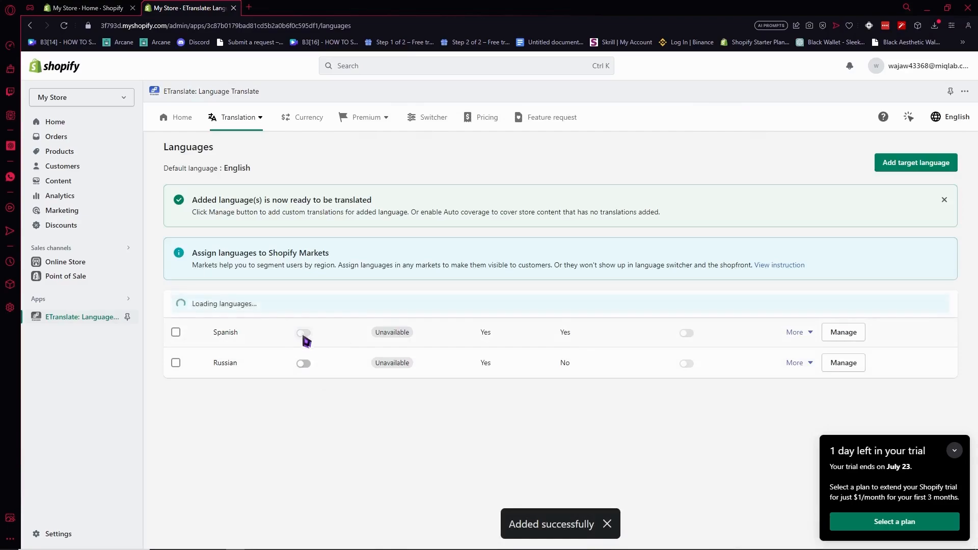
pyautogui.click(303, 363)
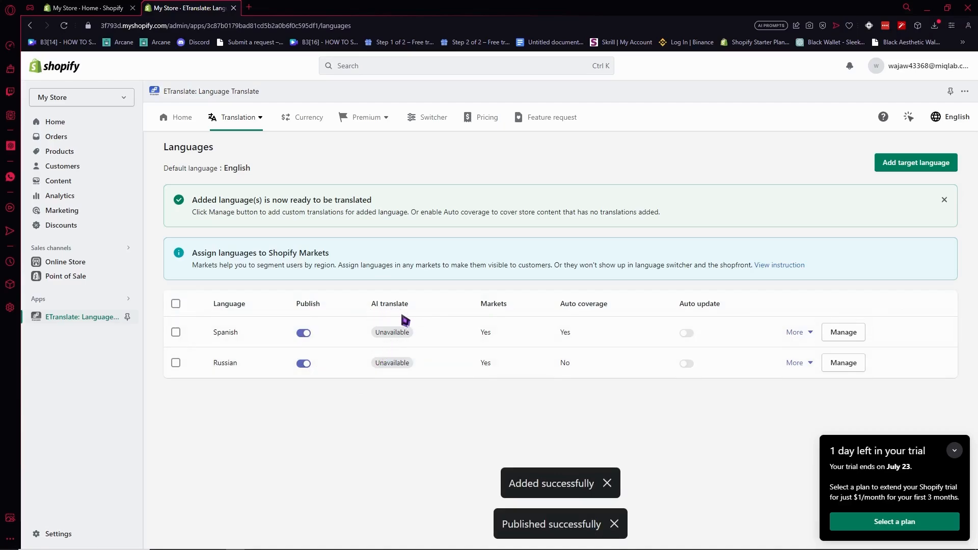
# Try to enable AI translation for Spanish and dismiss the plan upgrade dialog.
pyautogui.moveTo(394, 340)
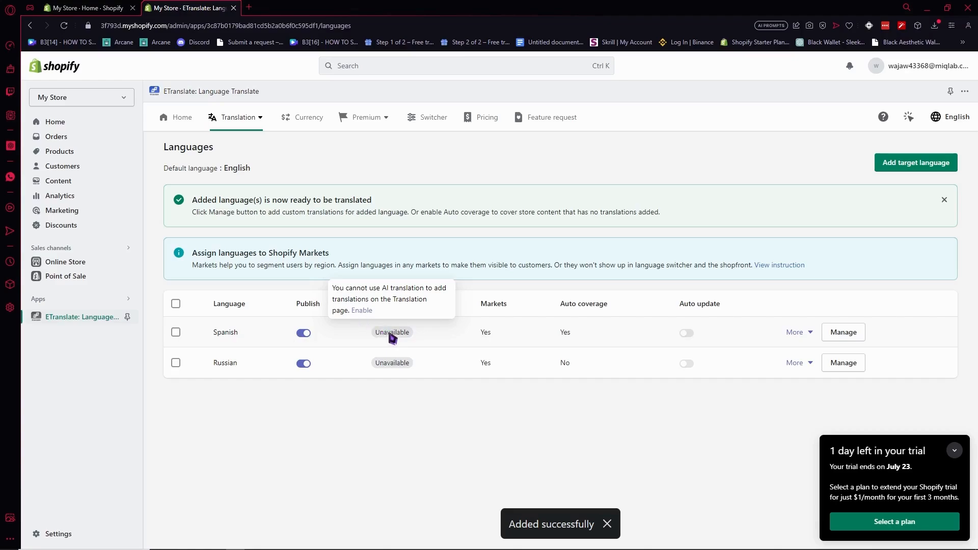
pyautogui.click(363, 312)
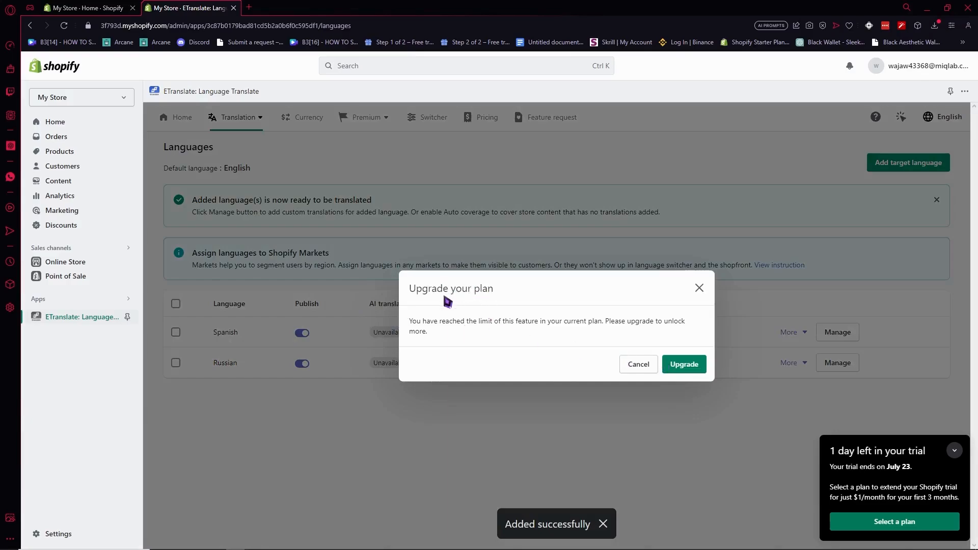
pyautogui.moveTo(457, 321); pyautogui.dragTo(618, 326)
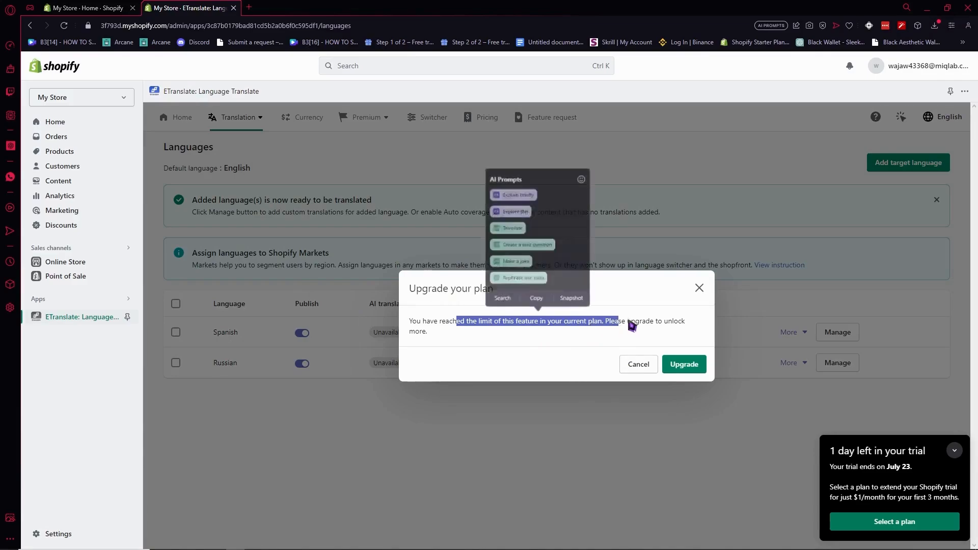
pyautogui.click(701, 288)
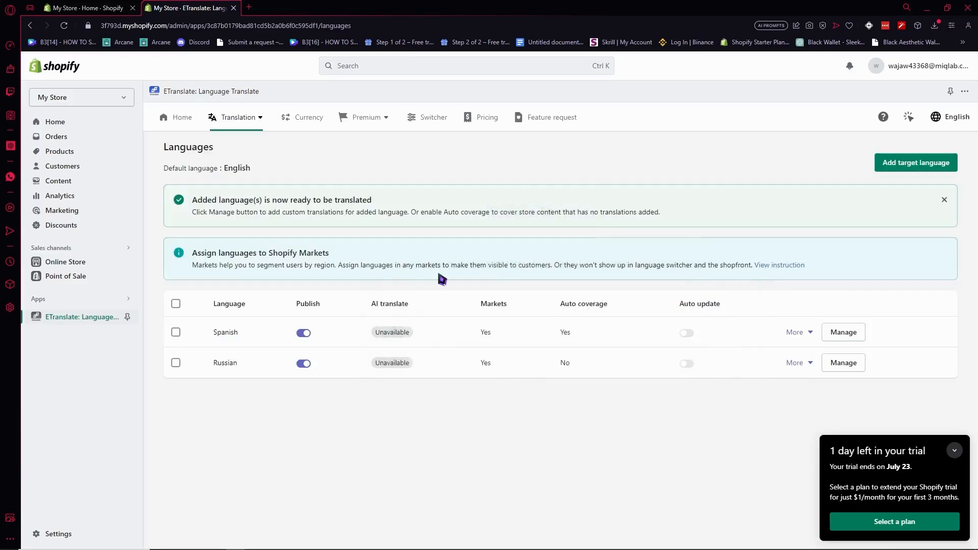
# Review the additional options for Spanish and its translation management page, including the notice and resource list, and return to the language list.
pyautogui.moveTo(404, 340)
pyautogui.click(811, 333)
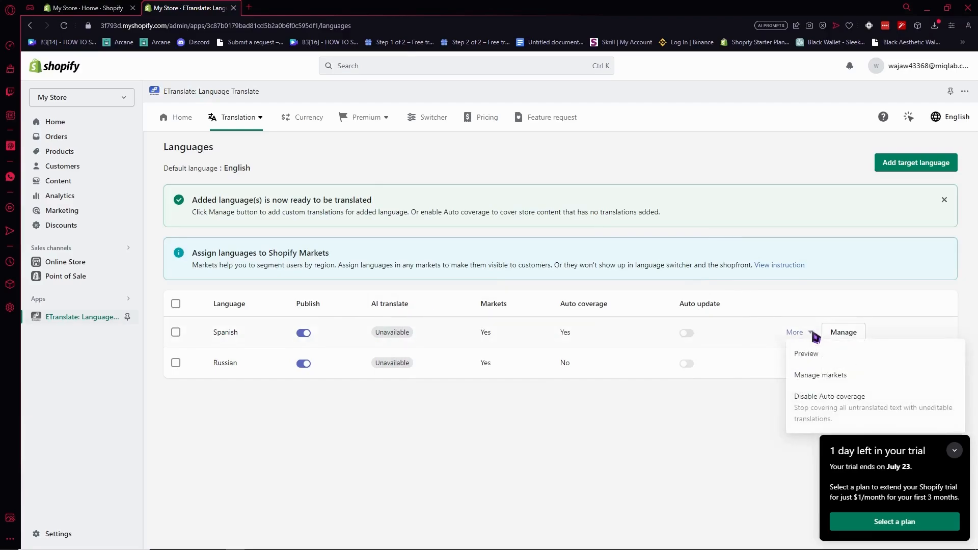
pyautogui.click(840, 328)
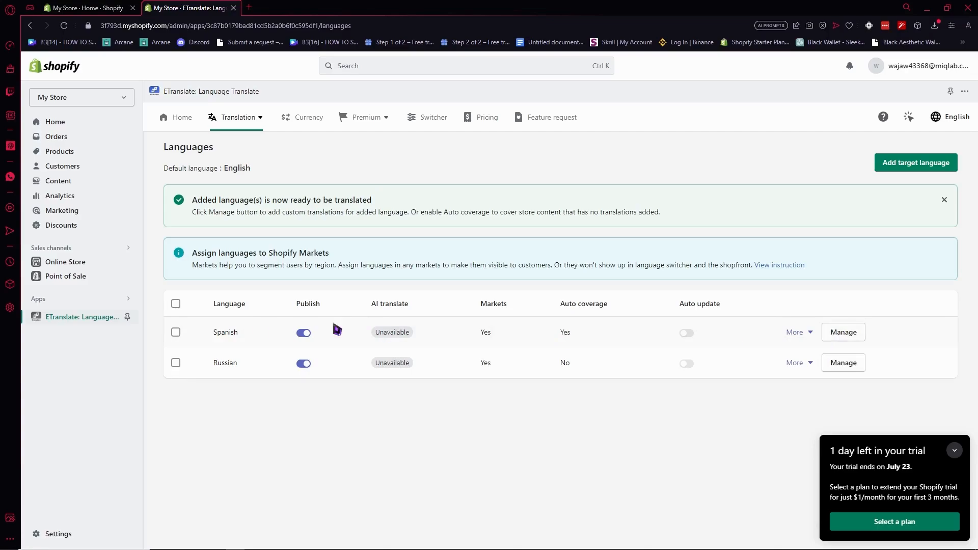
pyautogui.click(849, 334)
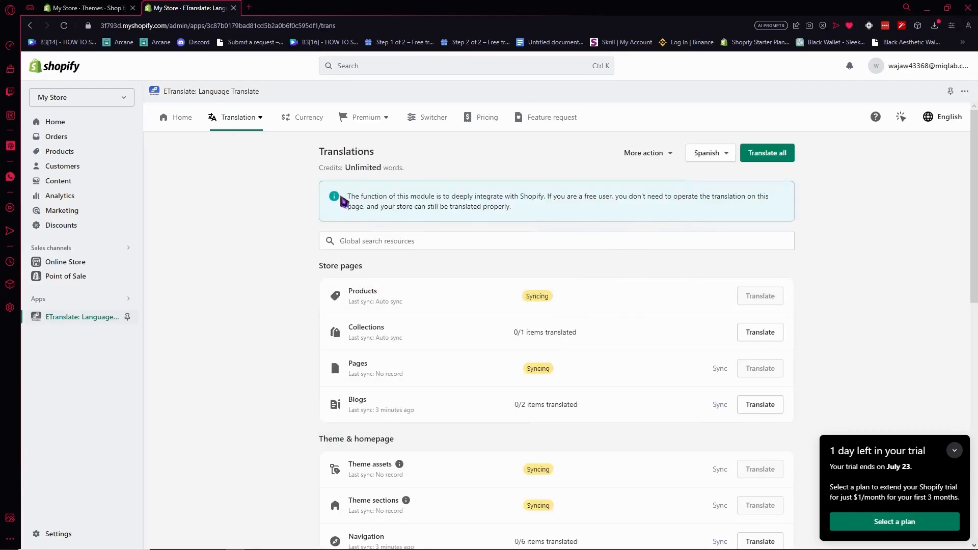
pyautogui.moveTo(350, 202); pyautogui.dragTo(480, 197)
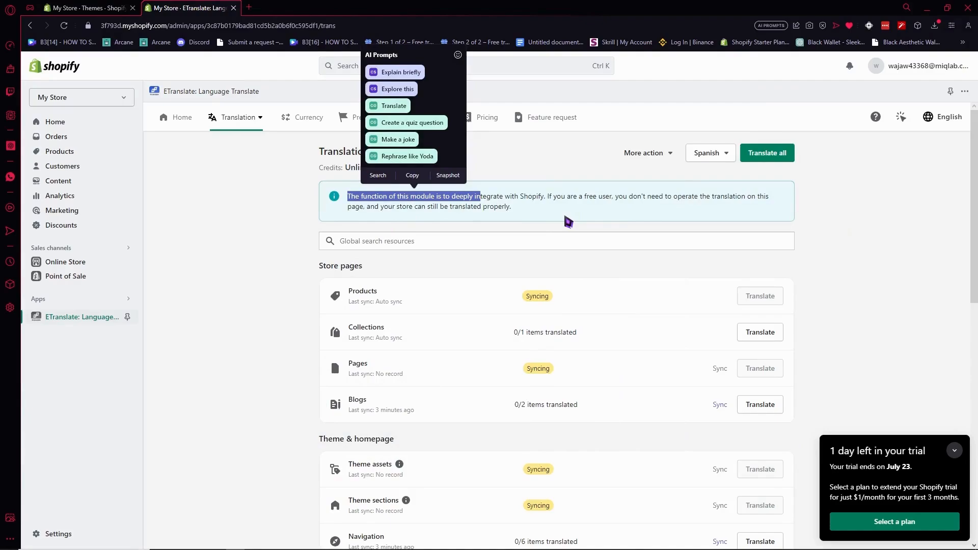
pyautogui.click(607, 216)
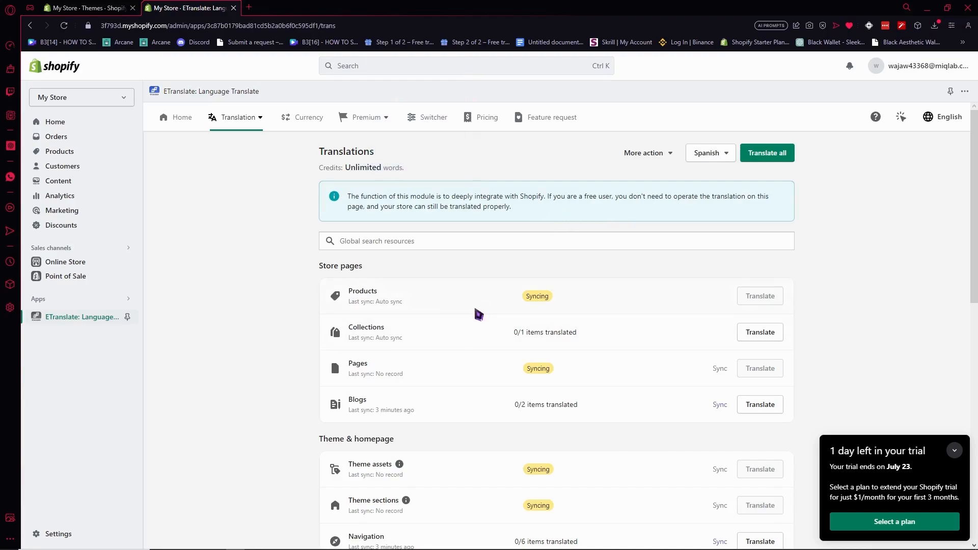
pyautogui.scroll(-6, 469, 313)
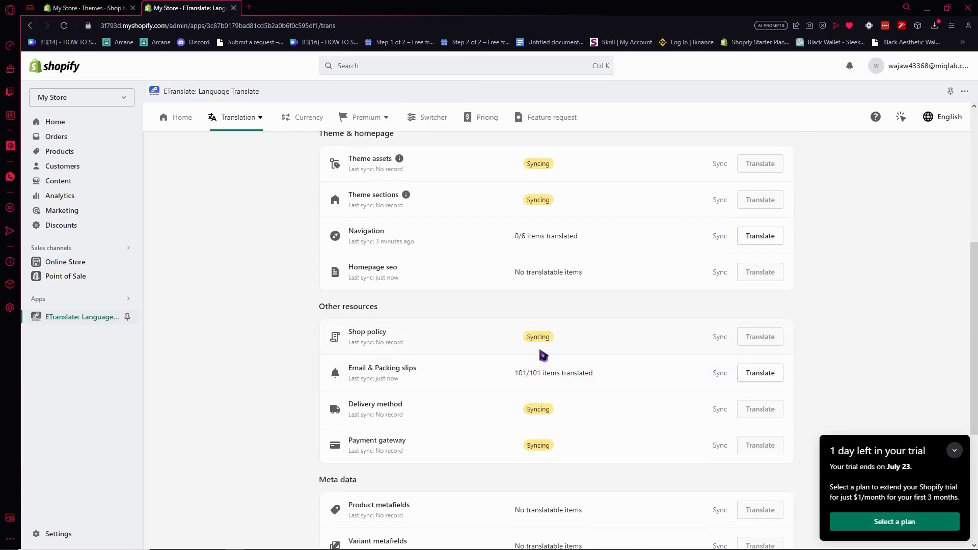
pyautogui.scroll(6, 555, 351)
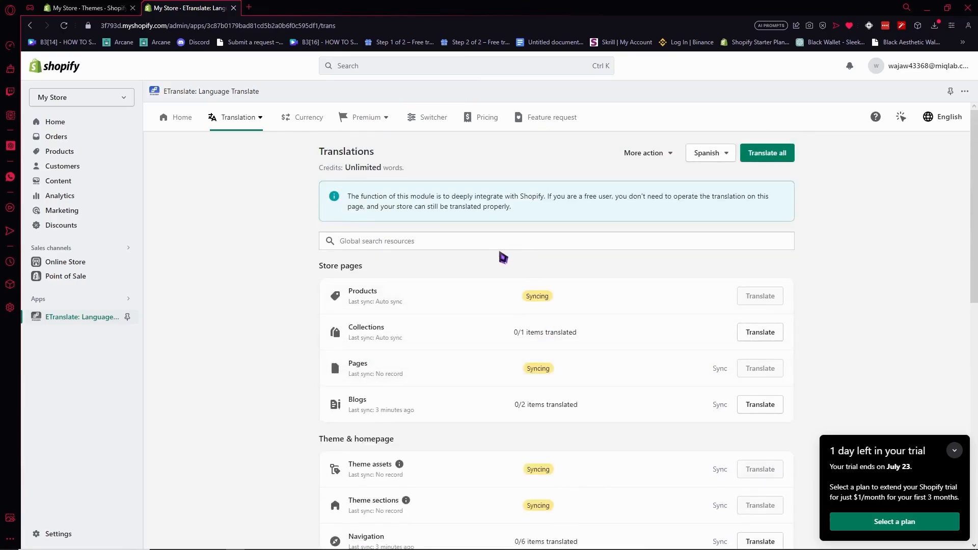
pyautogui.hotkey('alt', 'Left')
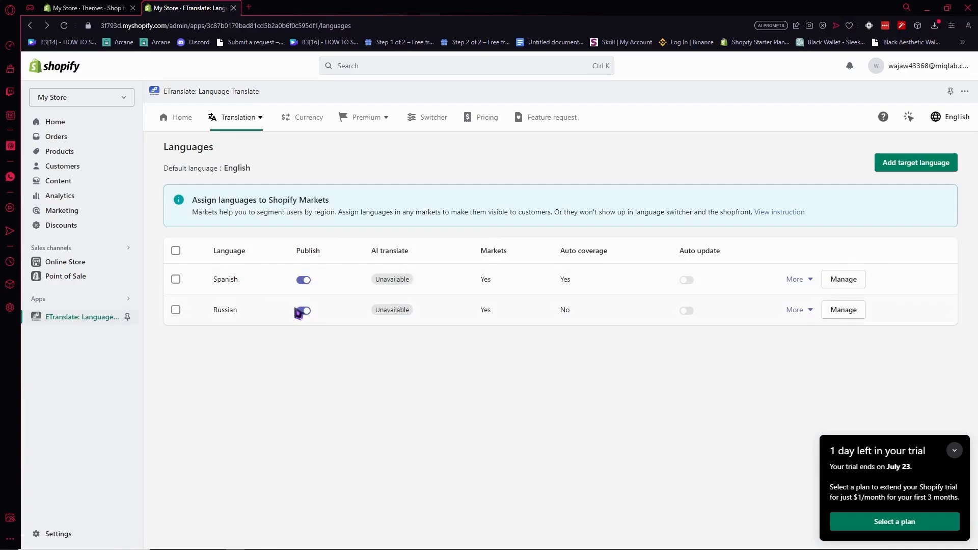
# View the live online store from the Themes page and switch its display language to Russian.
pyautogui.click(117, 8)
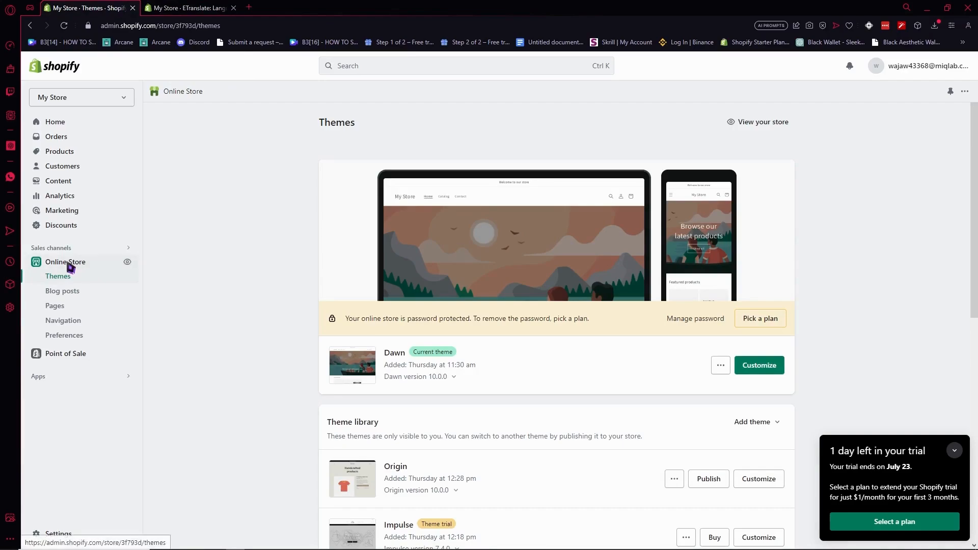
pyautogui.click(753, 127)
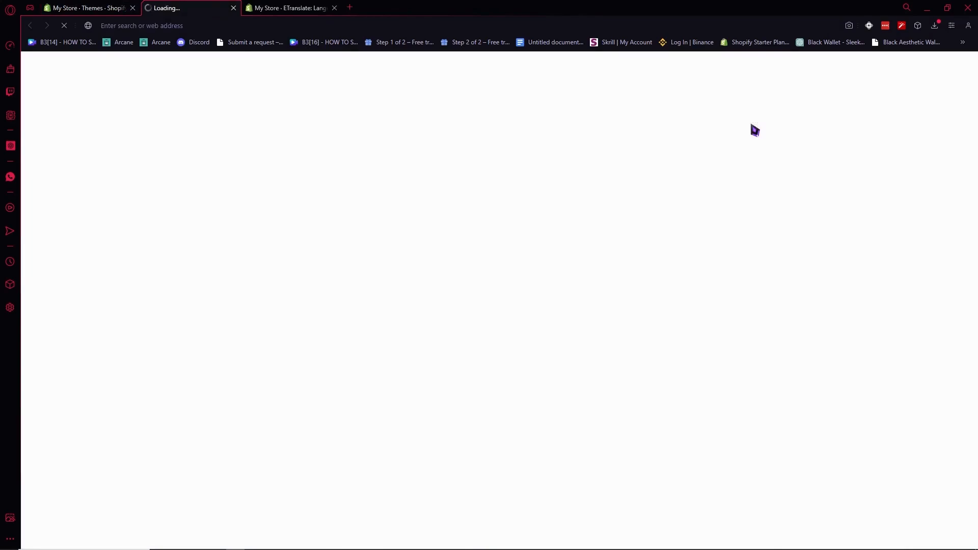
pyautogui.scroll(-2, 316, 270)
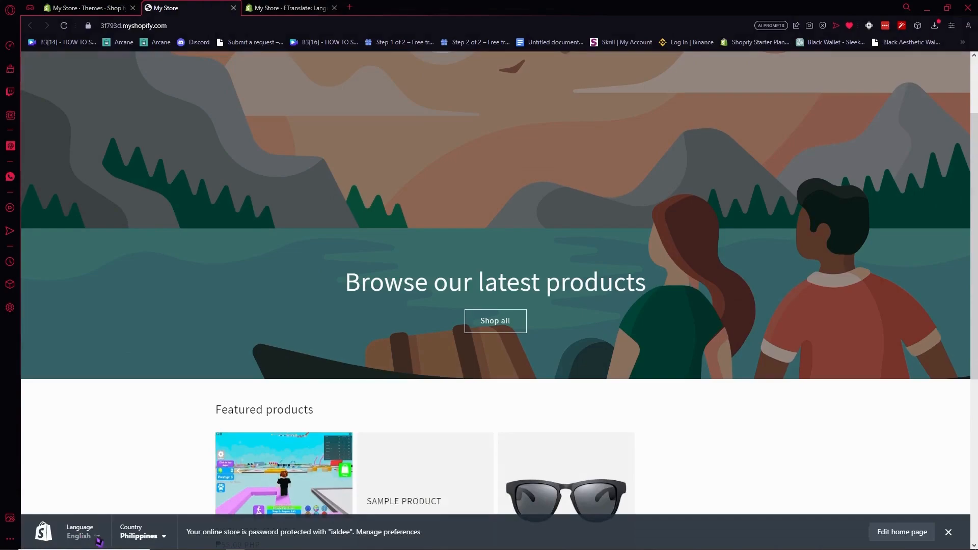
pyautogui.click(96, 540)
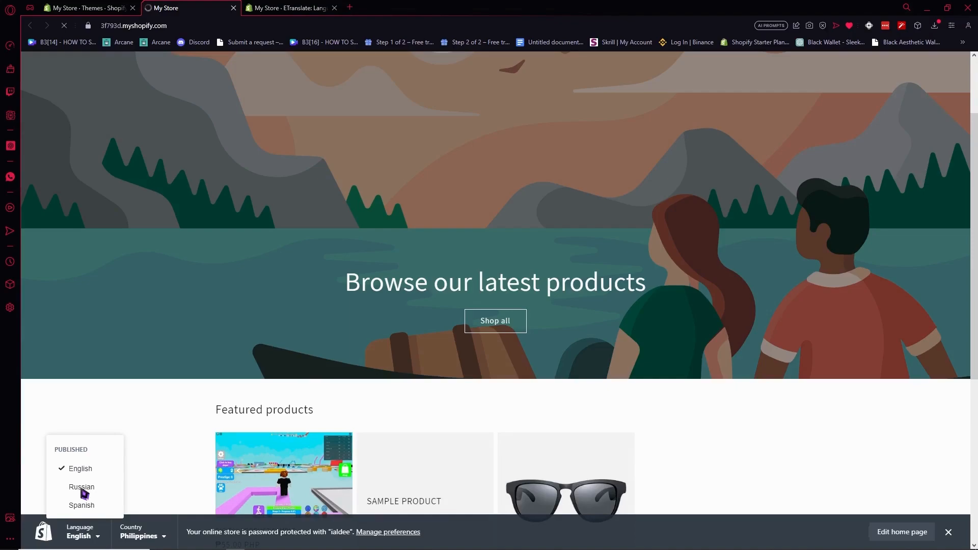
# Examine the Russian storefront from header to footer to see which texts are translated.
pyautogui.scroll(-2, 352, 309)
pyautogui.scroll(-5, 351, 308)
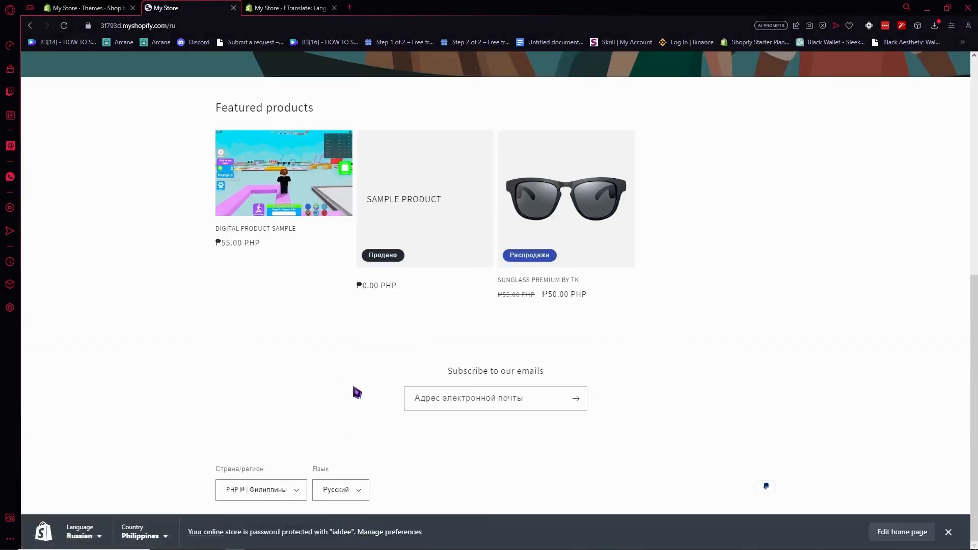
pyautogui.scroll(5, 432, 331)
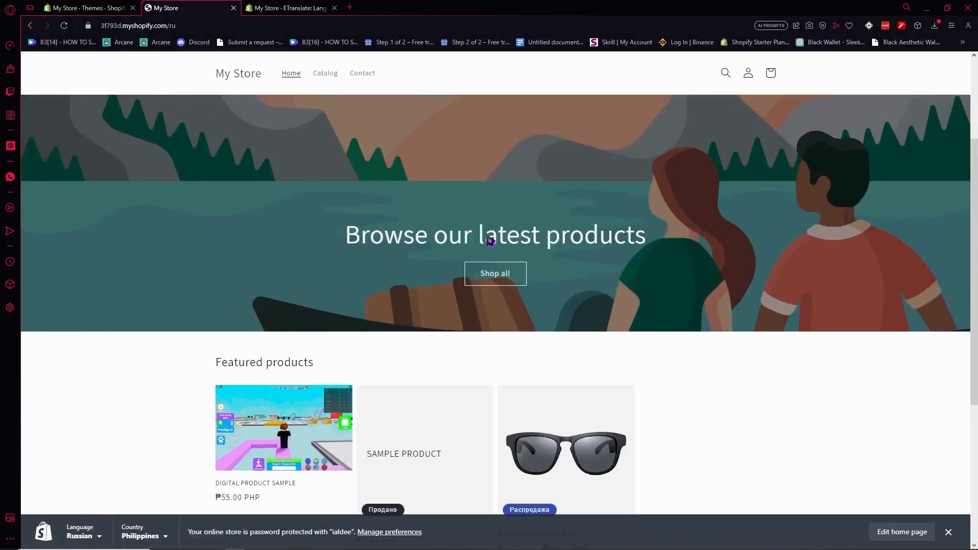
pyautogui.scroll(-5, 491, 241)
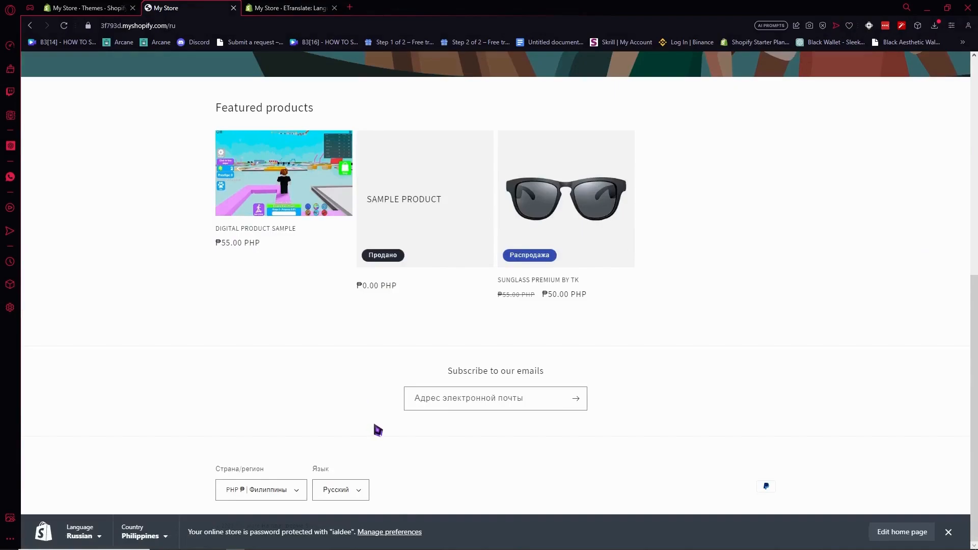
pyautogui.scroll(8, 360, 349)
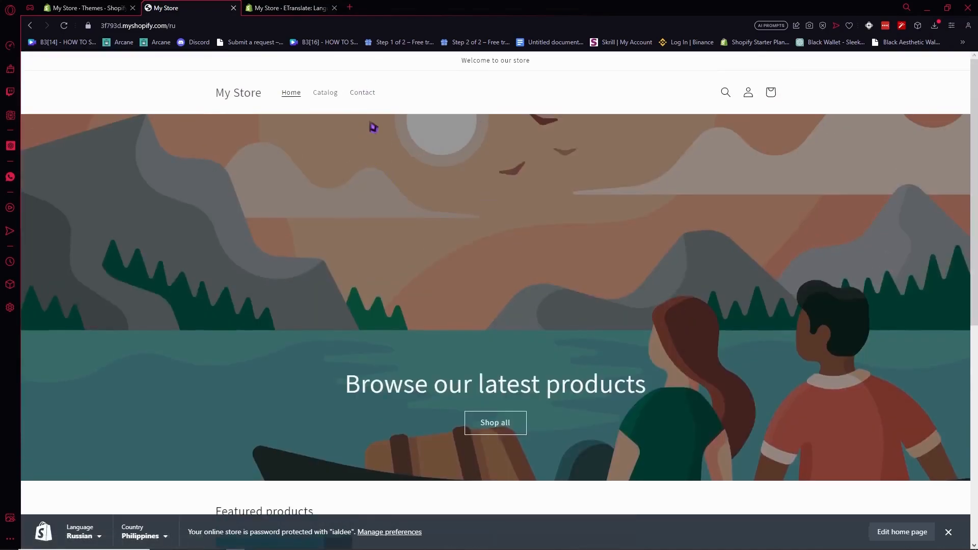
pyautogui.scroll(-8, 391, 238)
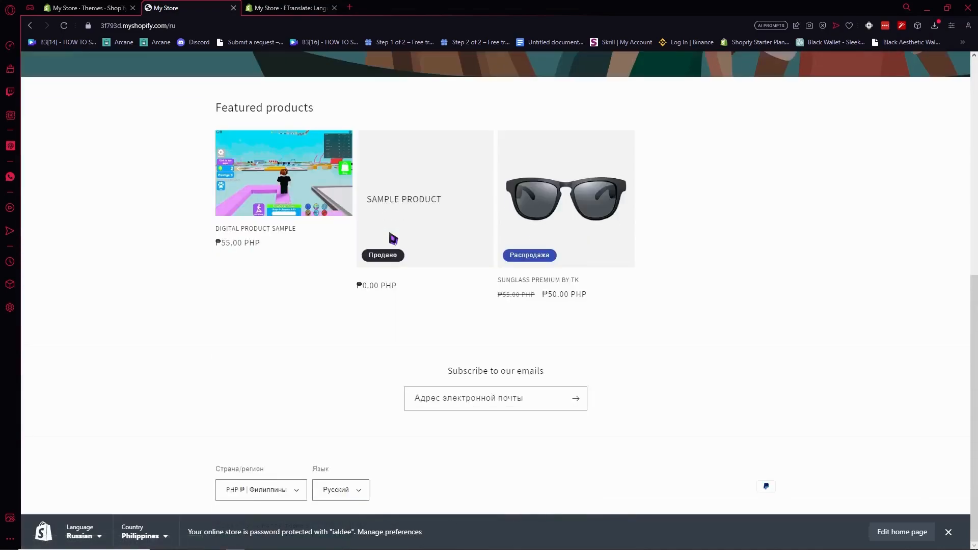